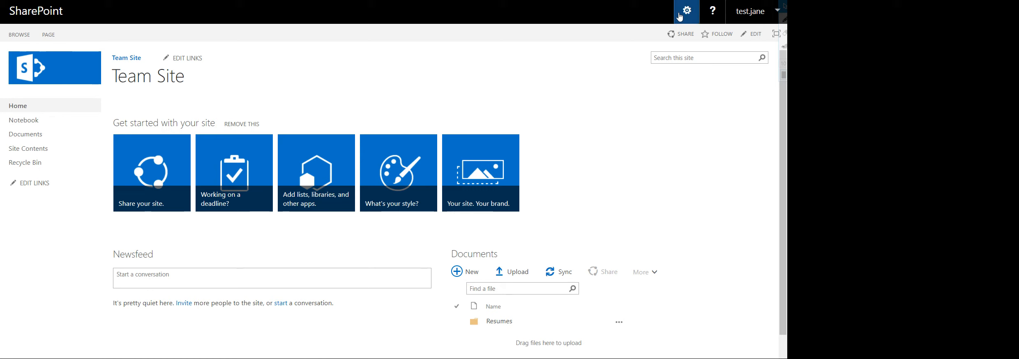
Open the title, description and logo page in the site settings.
left_click(687, 12)
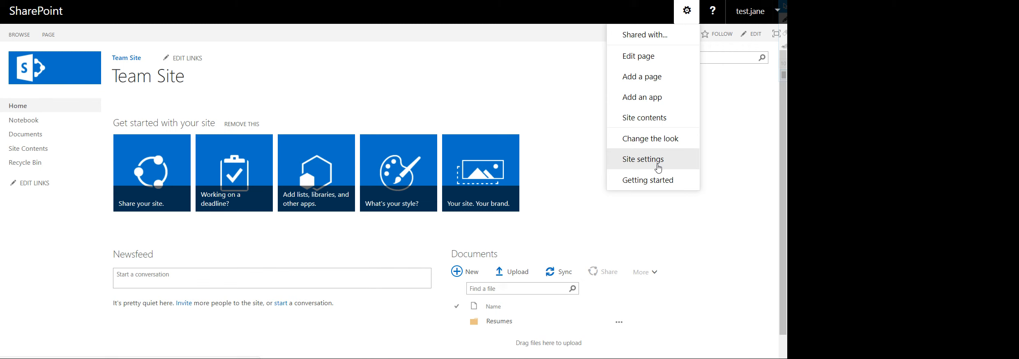
left_click(657, 164)
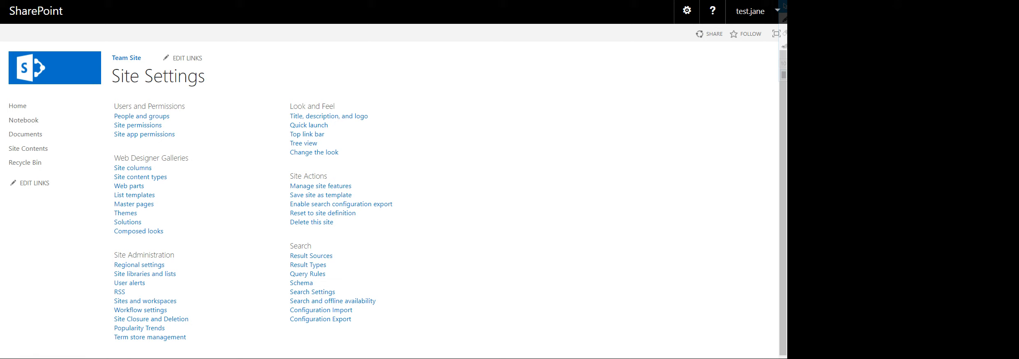
left_click(325, 117)
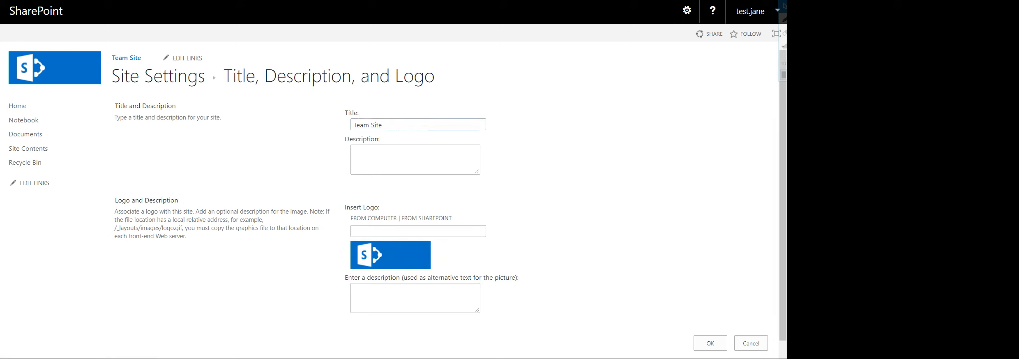
Change the site title to "SharePoint Soup".
left_click(397, 126)
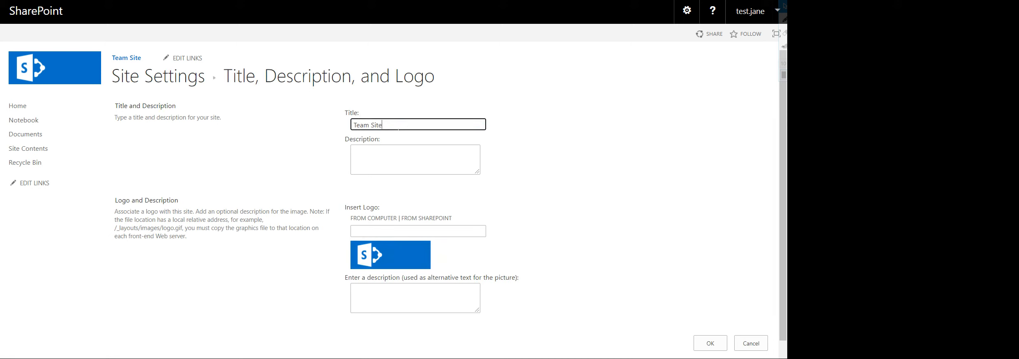
key("BackSpace")
key("BackSpace")
key("BackSpace")
key("BackSpace")
key("BackSpace")
key("BackSpace")
key("BackSpace")
key("BackSpace")
key("BackSpace")
type("ShareP")
type("on")
type("int Soup")
key("Tab")
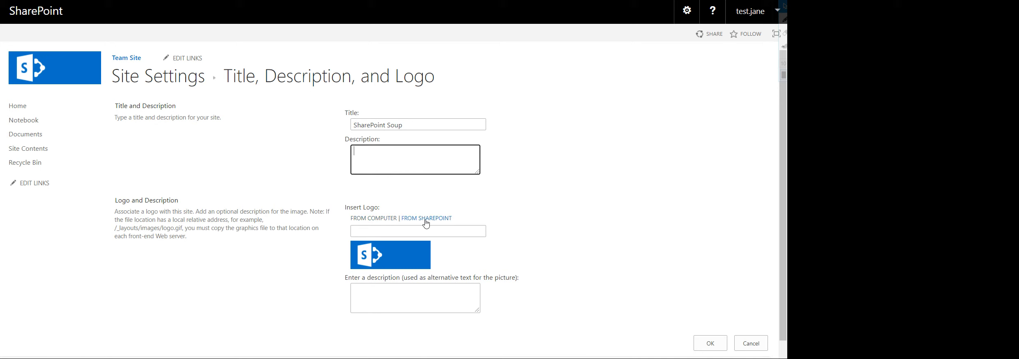
Upload spslogo.png from the computer as the site logo, leaving the version comments empty.
left_click(372, 220)
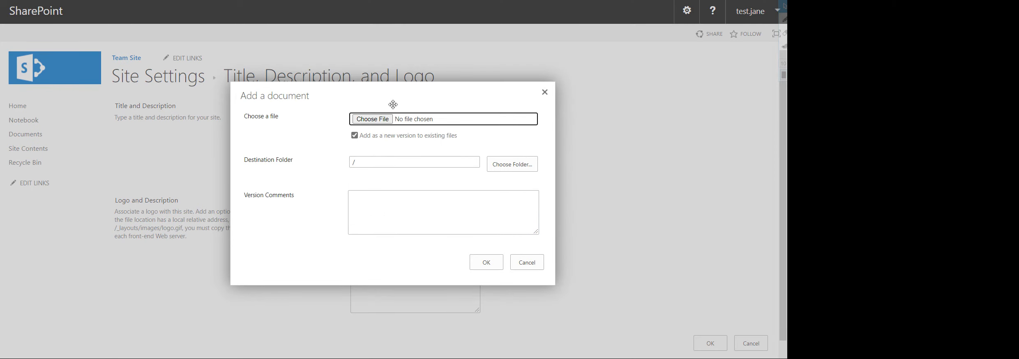
left_click(372, 121)
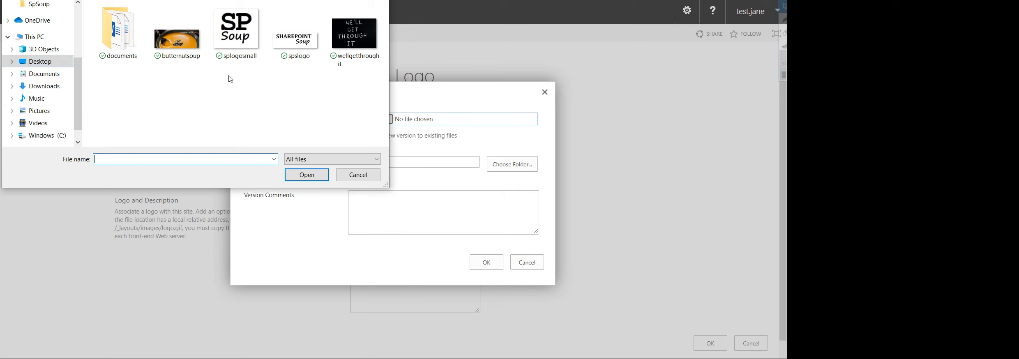
left_click(300, 49)
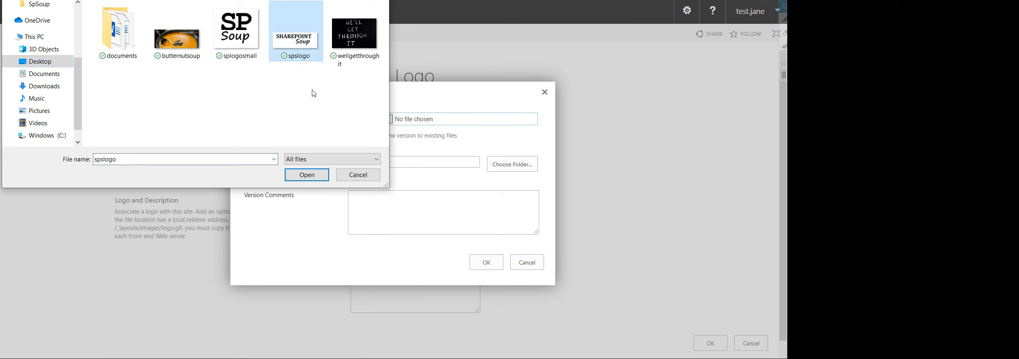
left_click(306, 175)
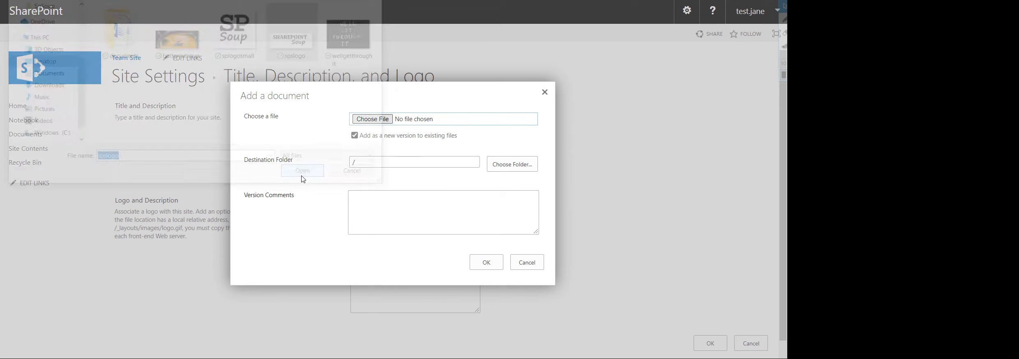
left_click(404, 207)
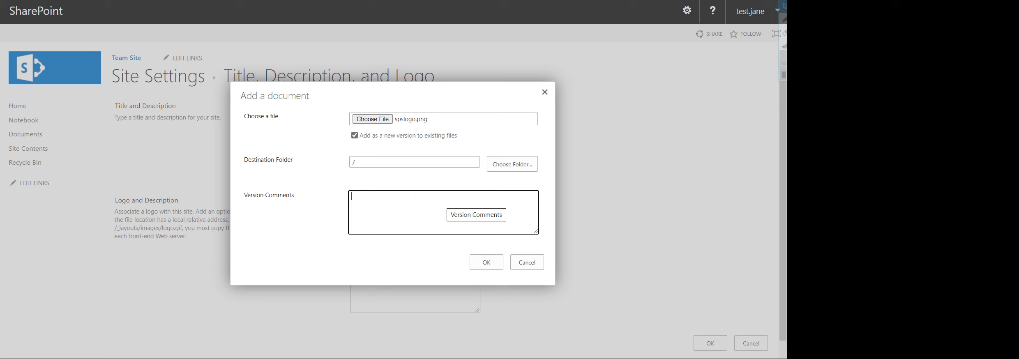
left_click(489, 263)
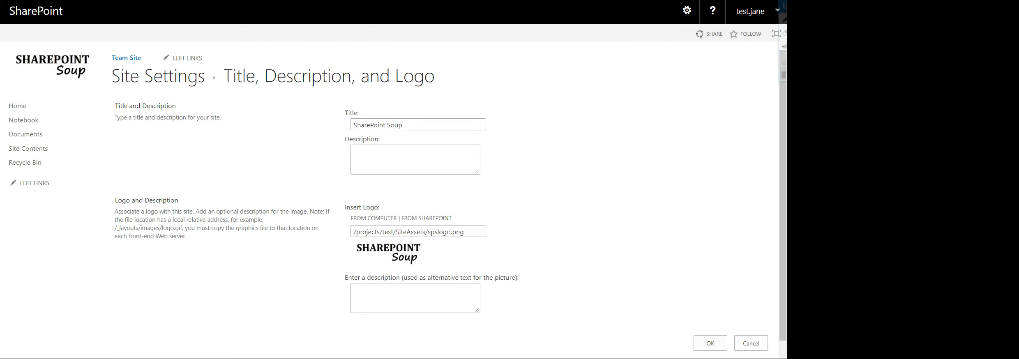
Enter "SharePoint Soup Logo" as the logo's alternative text and save the title and logo settings.
left_click(411, 297)
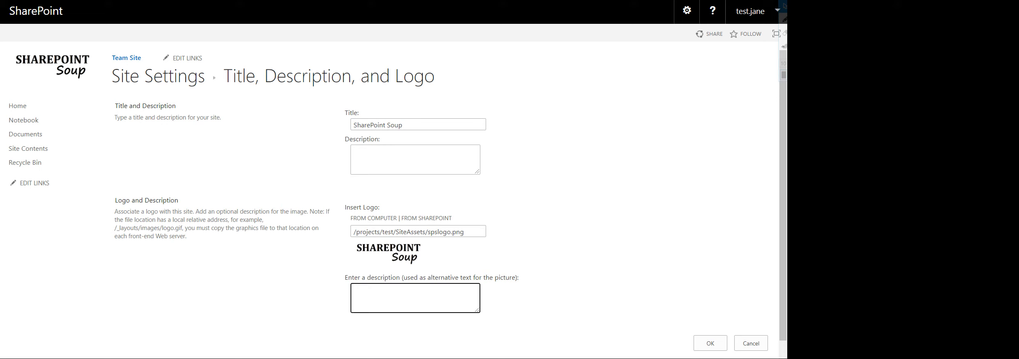
type("SharePoint Soup Logo")
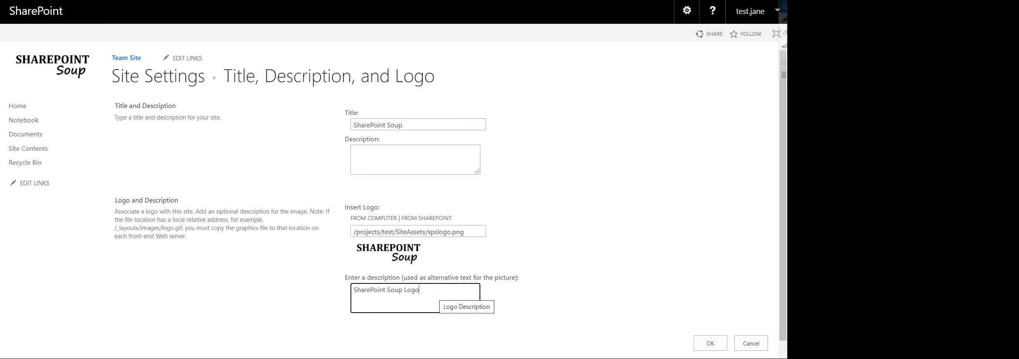
left_click(701, 349)
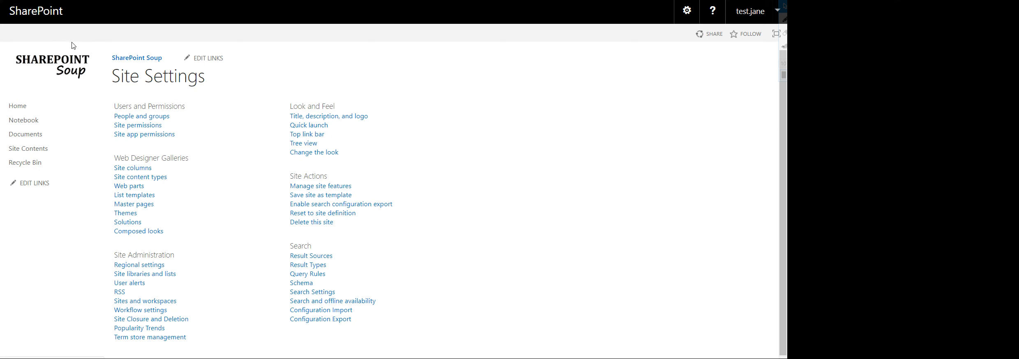
Put the site's home page into edit mode and delete the "Get started with your site" web part.
left_click(66, 77)
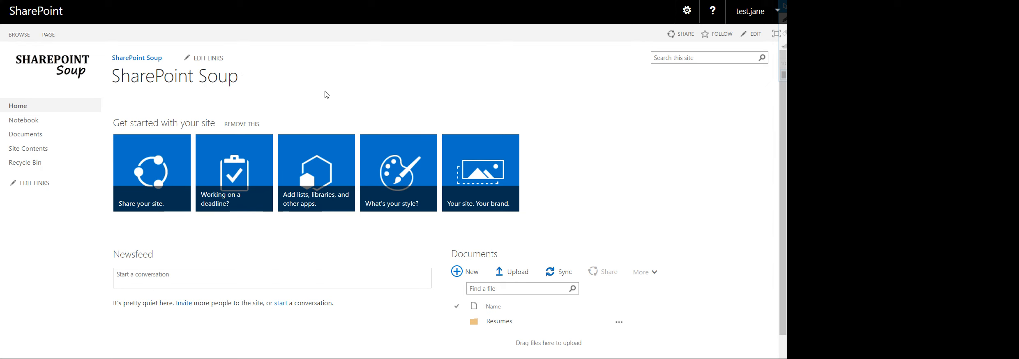
left_click(49, 38)
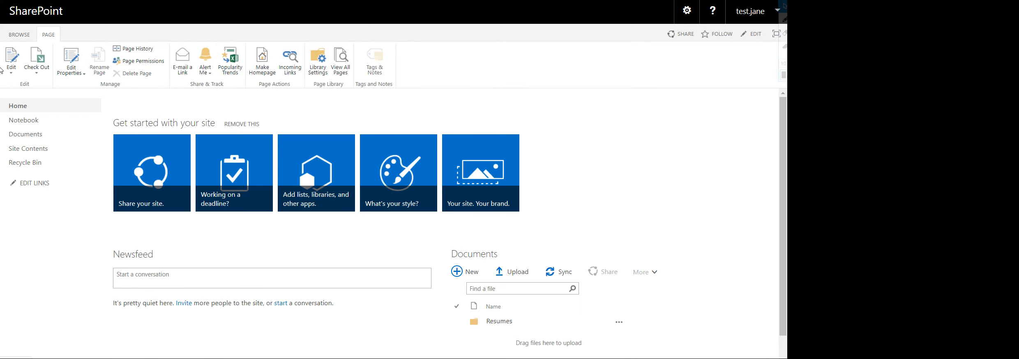
left_click(12, 64)
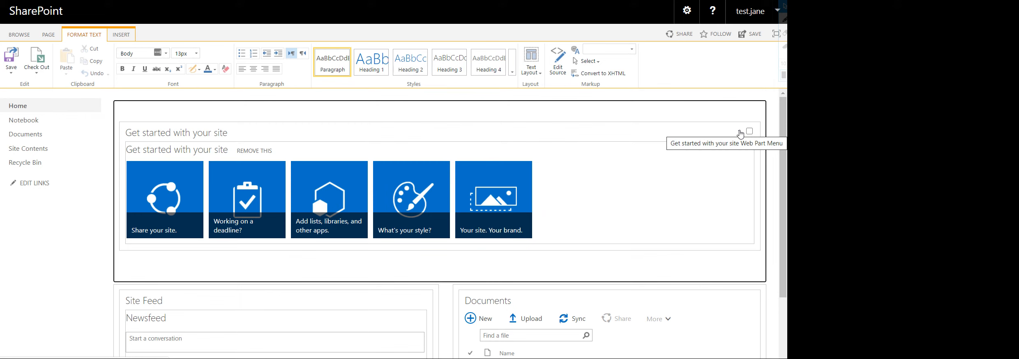
left_click(741, 134)
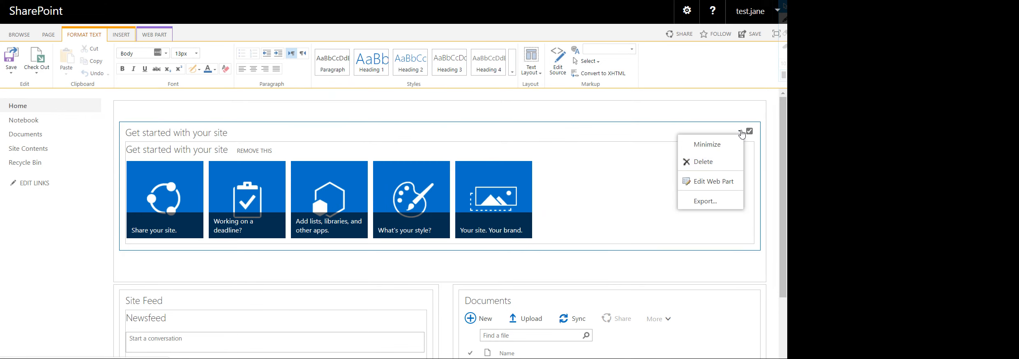
left_click(721, 162)
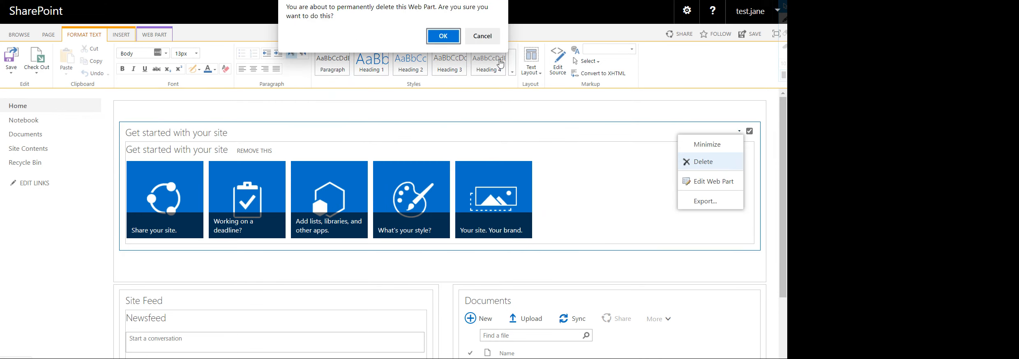
left_click(442, 37)
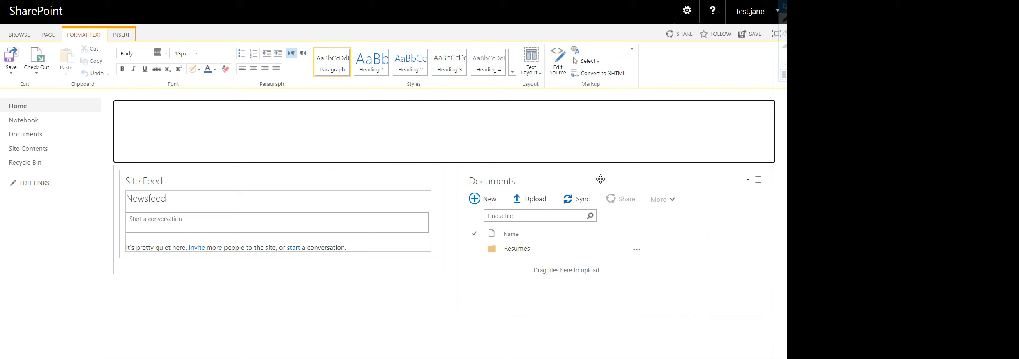
Insert the picture butternutsoup.jpeg from the computer into the empty area above the newsfeed, storing it in Site Assets.
left_click(121, 35)
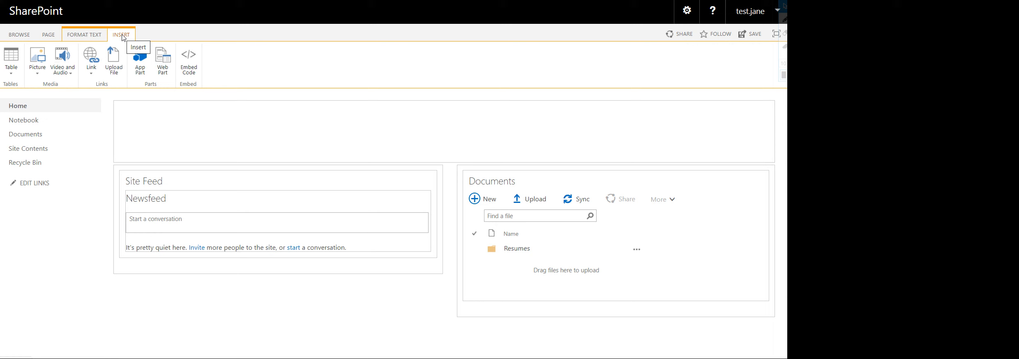
left_click(38, 75)
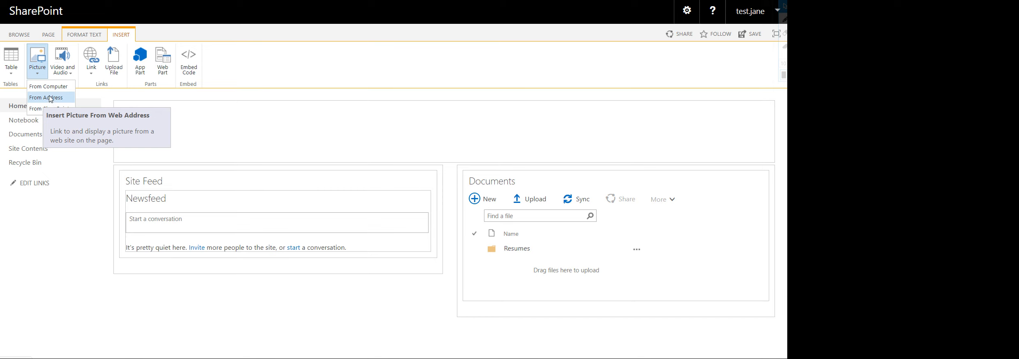
left_click(50, 87)
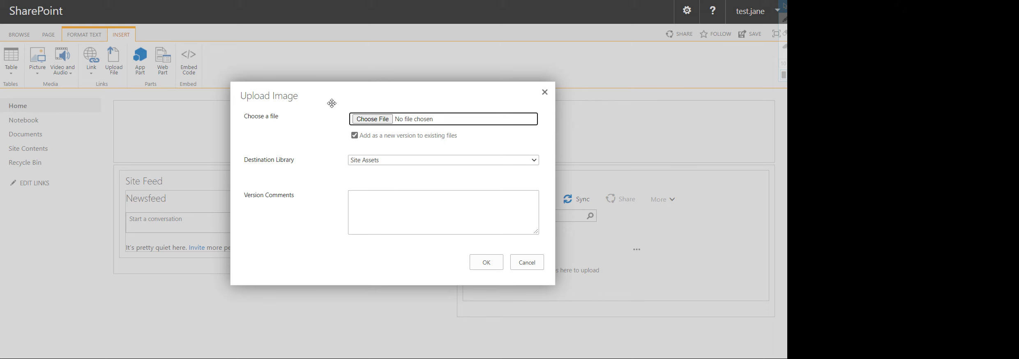
left_click(374, 121)
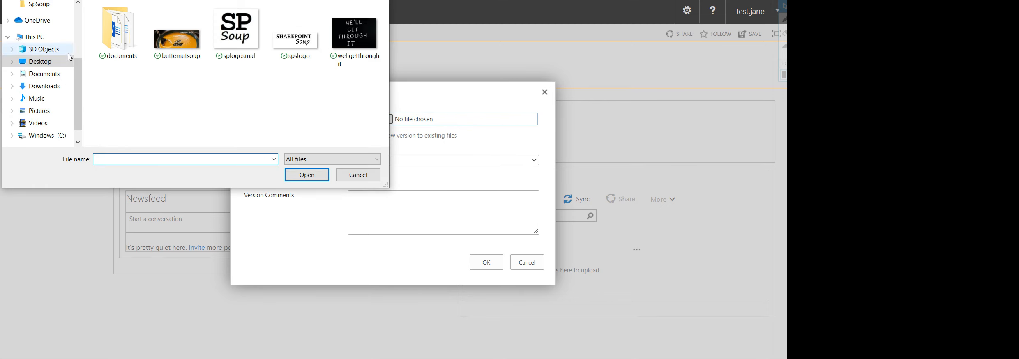
left_click(180, 45)
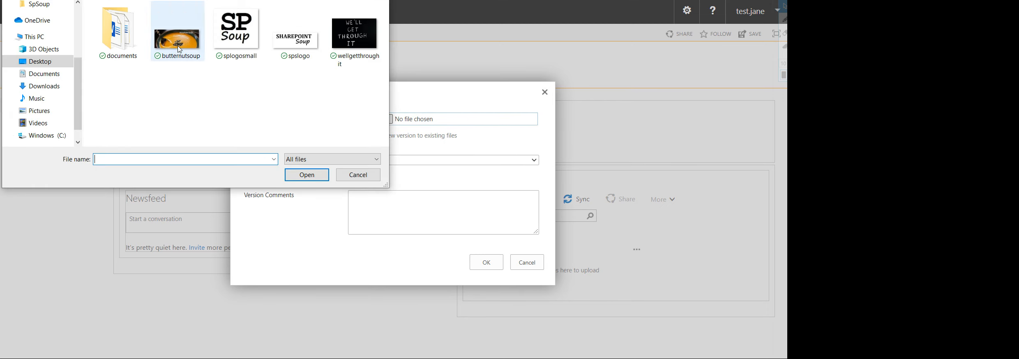
left_click(306, 176)
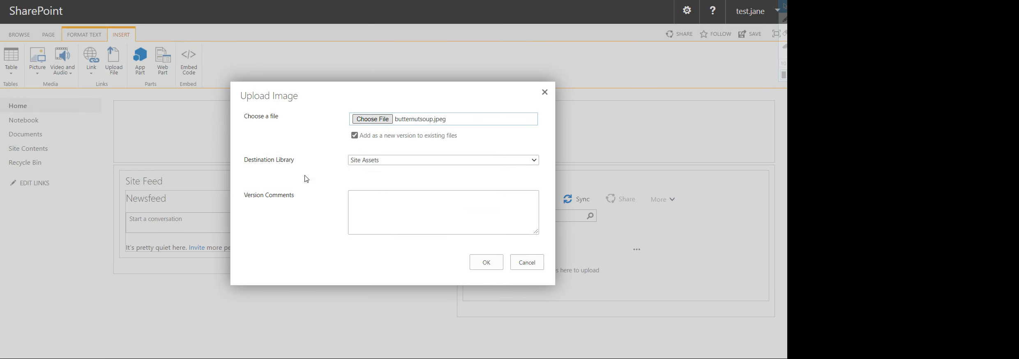
left_click(488, 262)
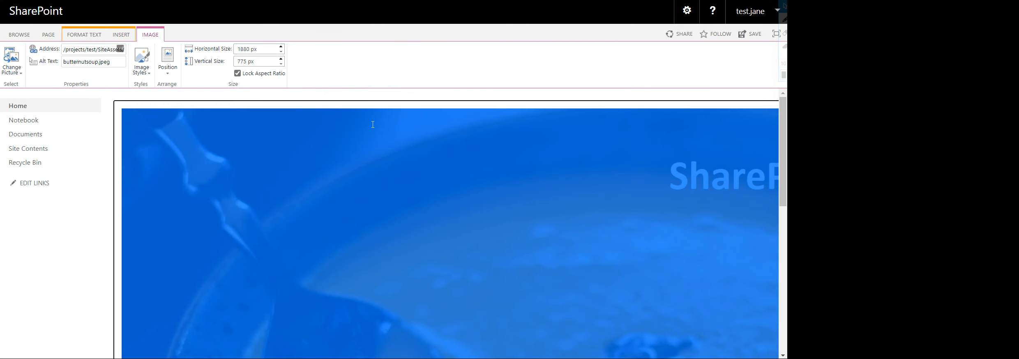
Resize the soup picture to a horizontal size of 700 px with the aspect ratio locked.
left_click(370, 103)
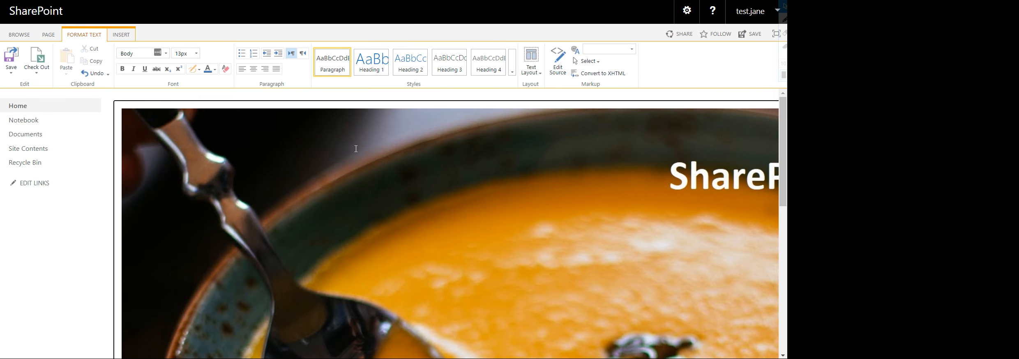
left_click(356, 148)
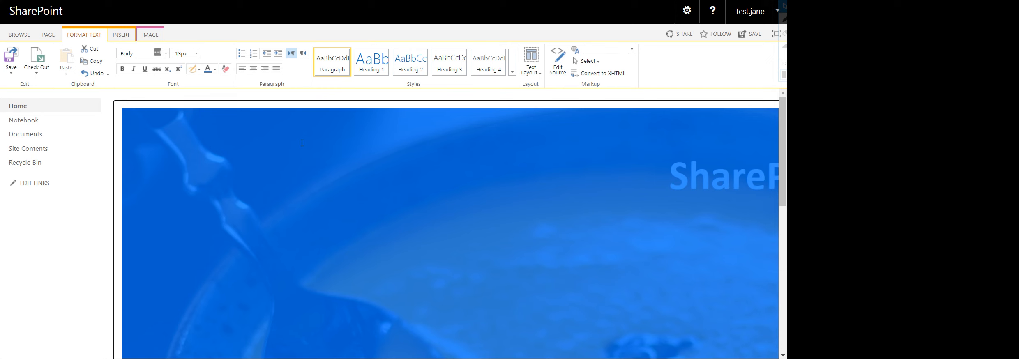
left_click(153, 35)
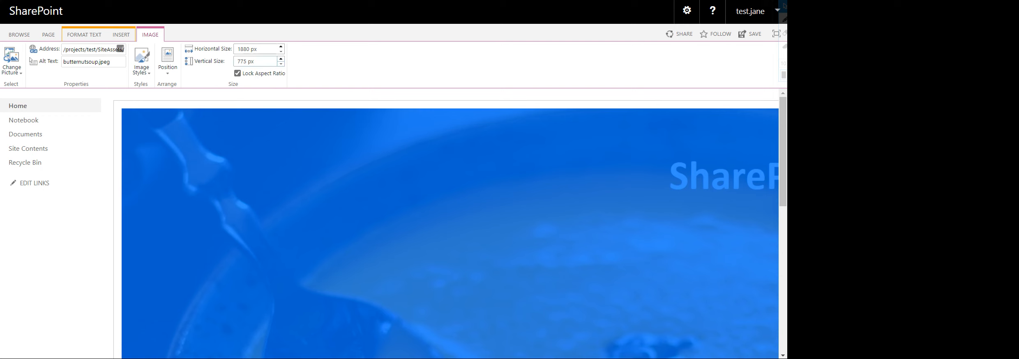
left_click(249, 49)
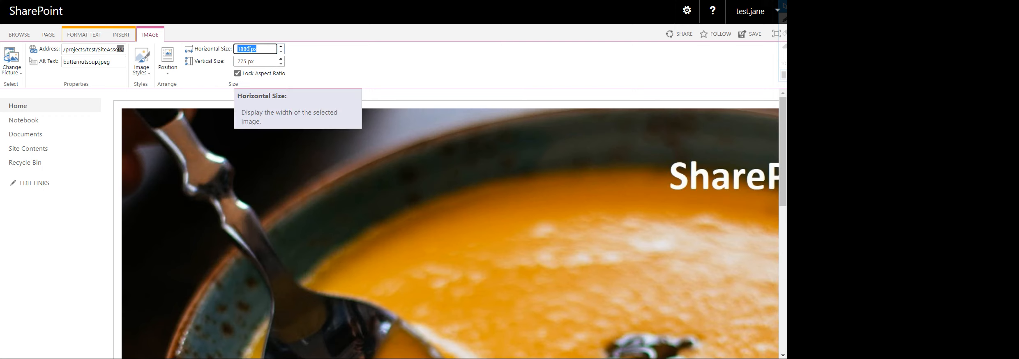
left_click(249, 48)
key("BackSpace")
key("BackSpace")
key("BackSpace")
key("BackSpace")
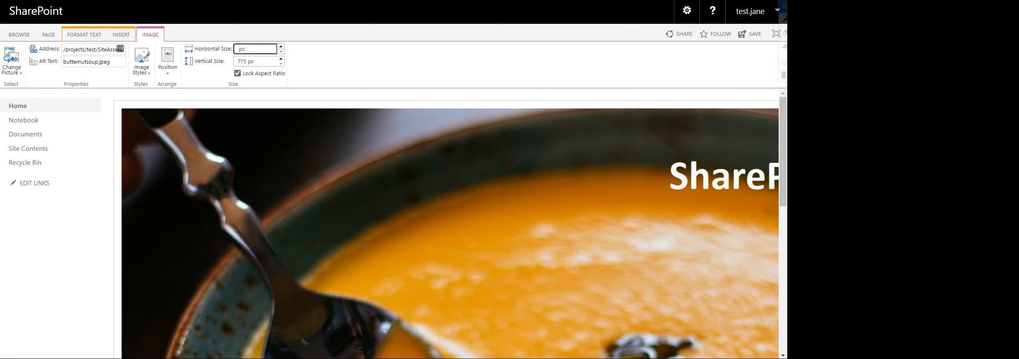
type("700")
key("Return")
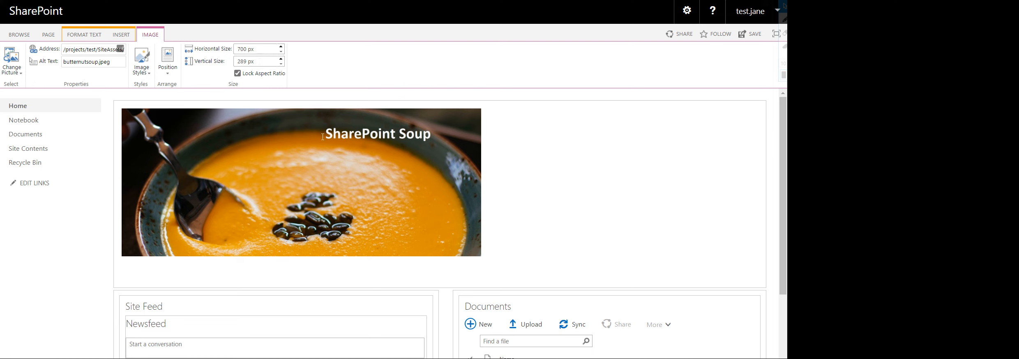
Remove the blank line below the soup picture and save the home page.
left_click(354, 255)
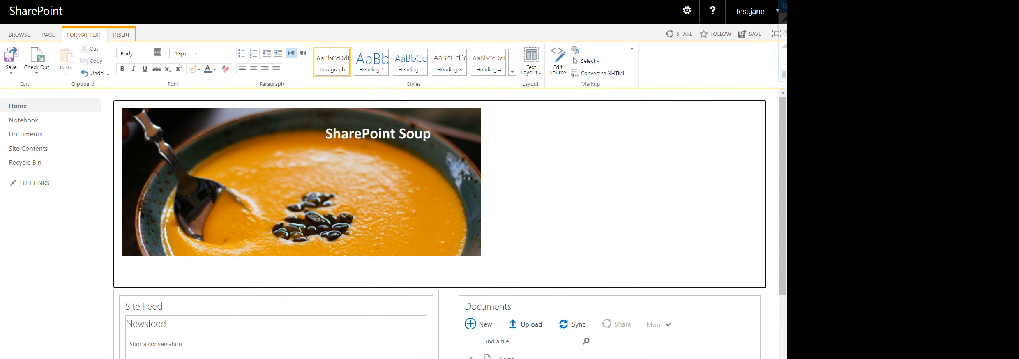
key("BackSpace")
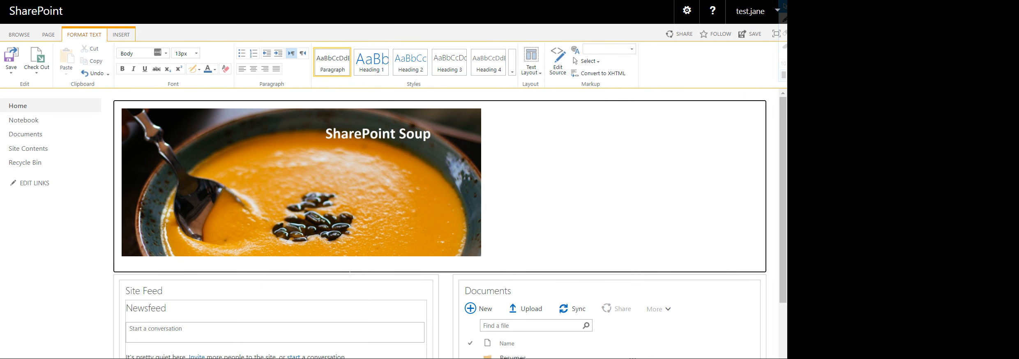
left_click(13, 63)
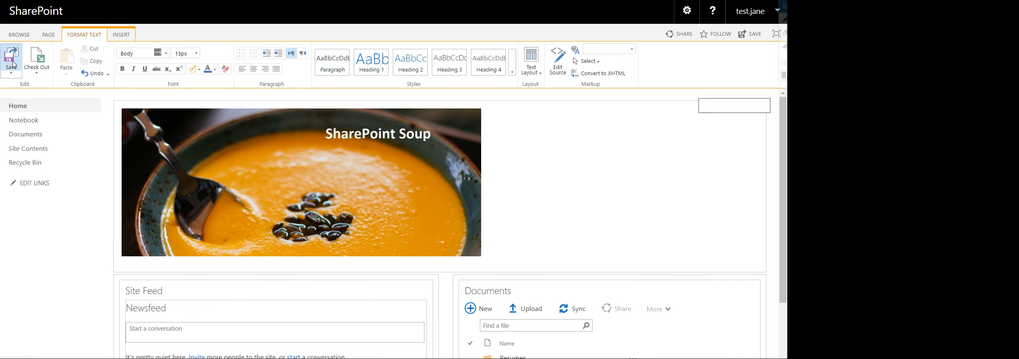